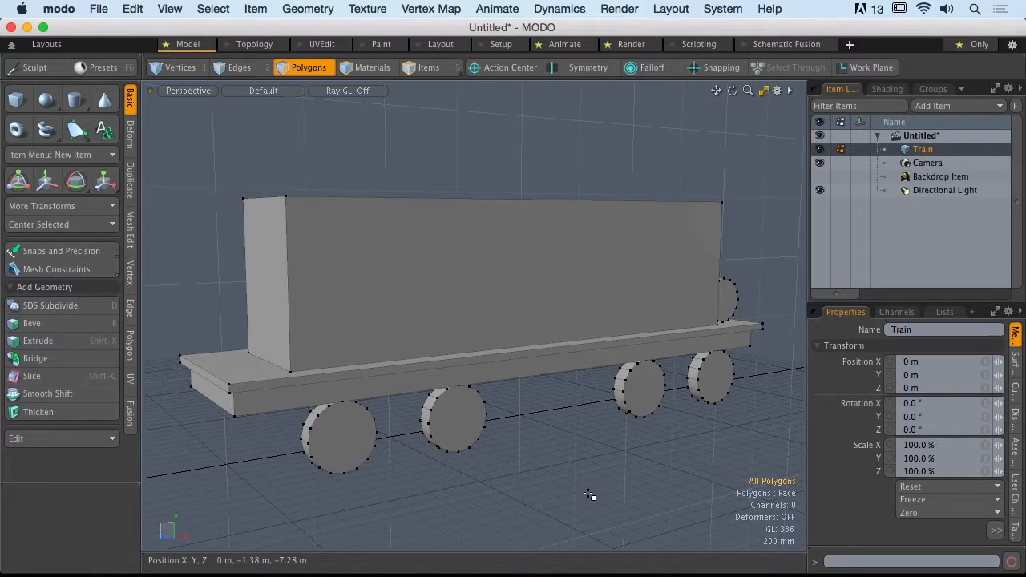
Examine the train's placement relative to the world origin and open the 3D viewport's visibility properties
left_click_drag(563, 374, 502, 377, "alt")
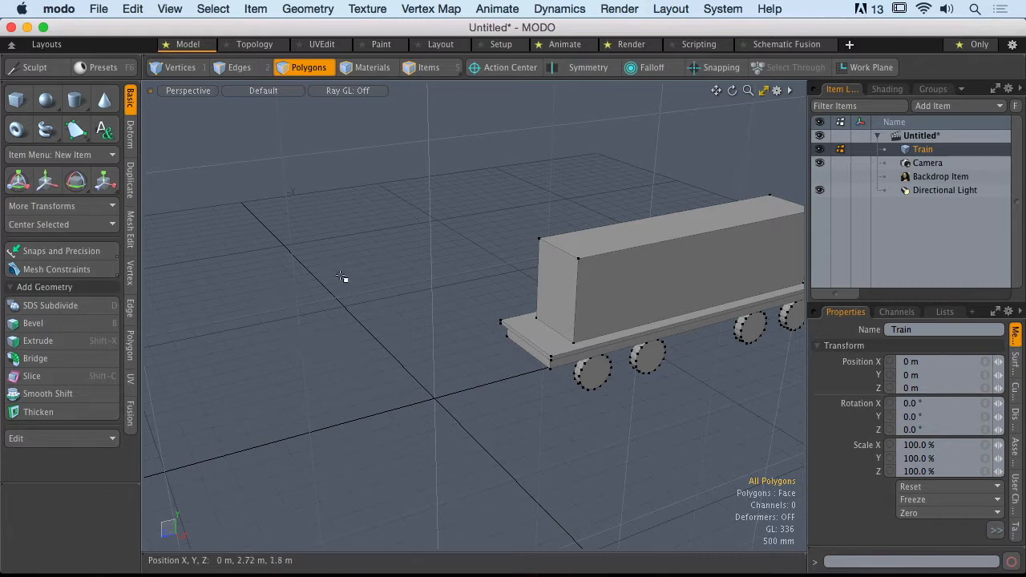
key("o")
left_click_drag(347, 45, 371, 93)
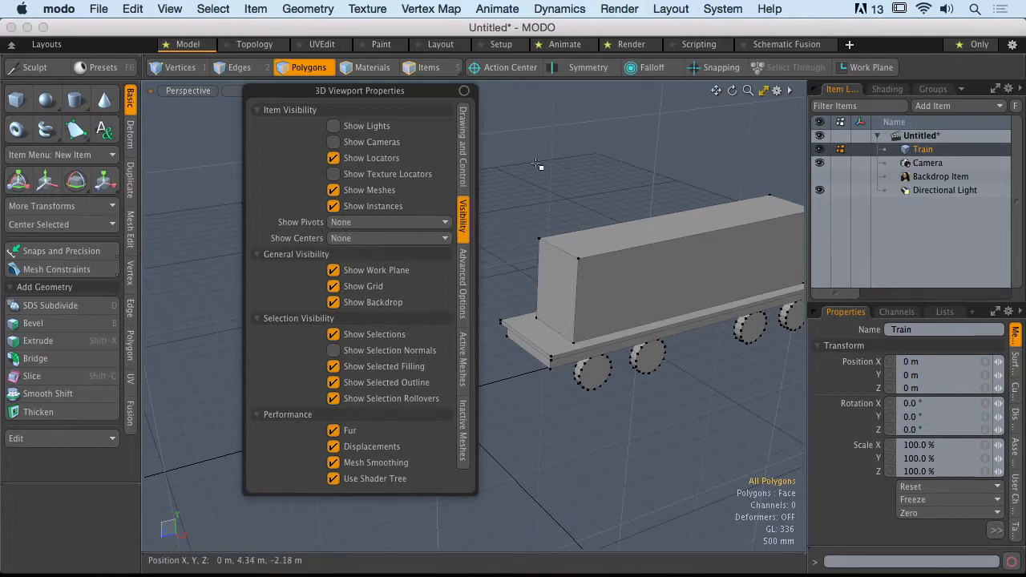
left_click_drag(469, 241, 364, 155, "alt")
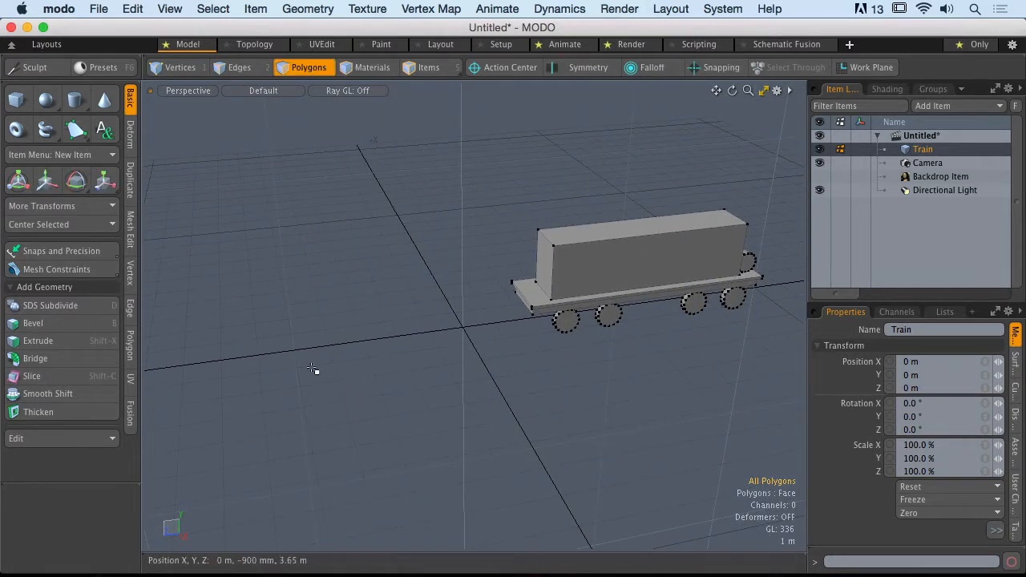
left_click_drag(492, 320, 504, 321, "alt")
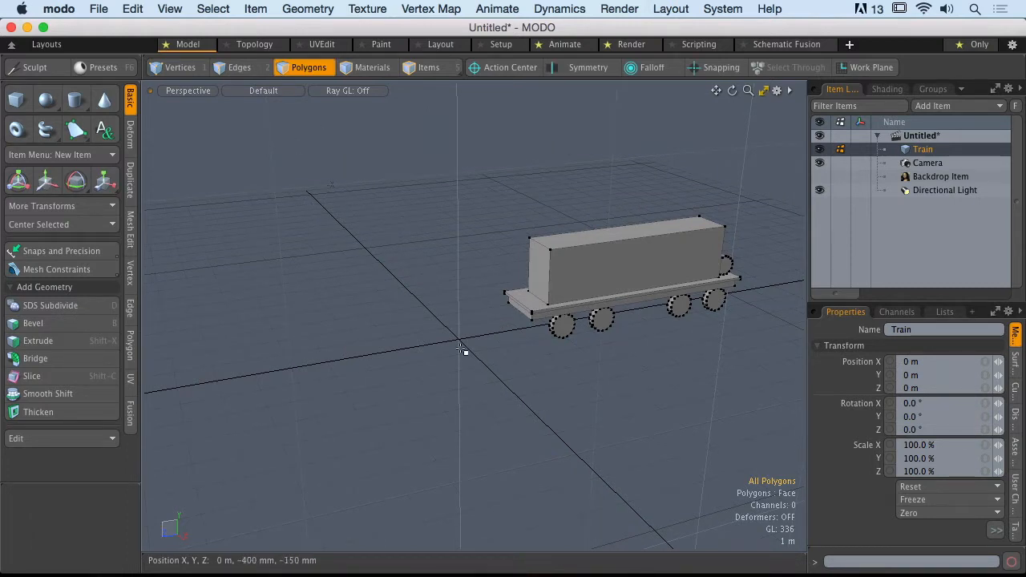
right_click_drag(434, 323, 487, 360)
left_click_drag(502, 350, 454, 376, "alt")
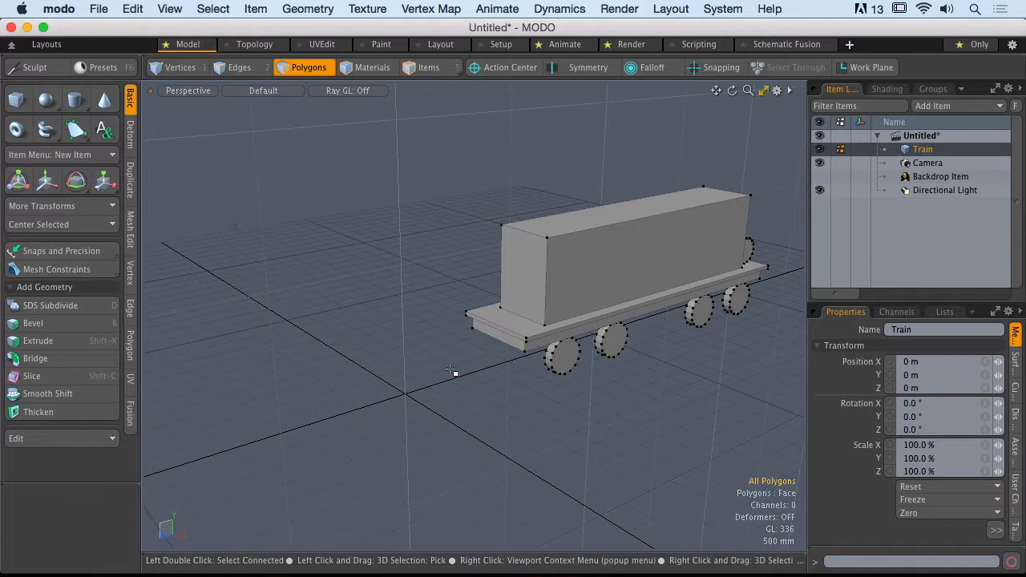
left_click_drag(456, 373, 401, 295, "alt")
double_click(529, 355)
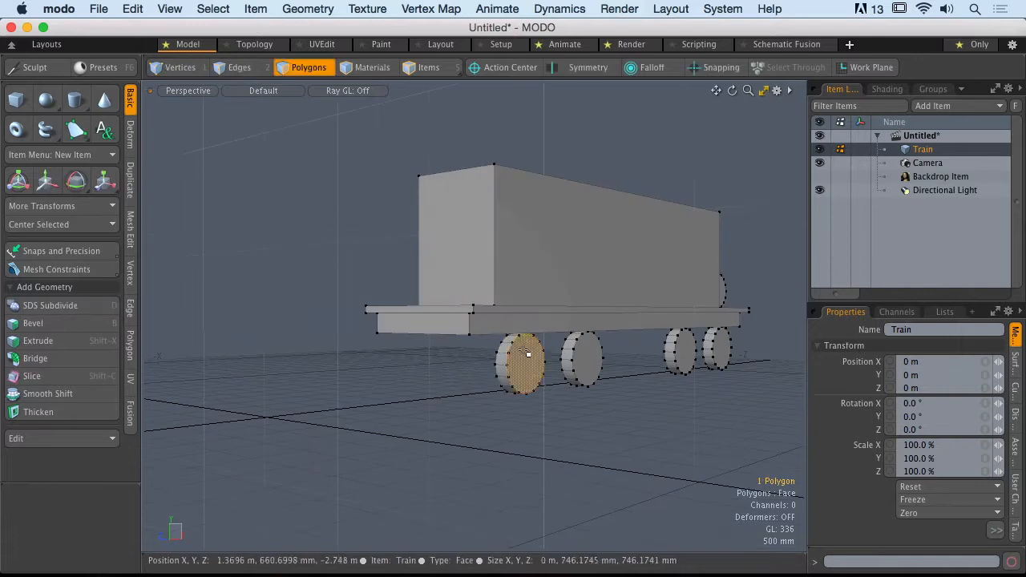
left_click(513, 323)
double_click(513, 323)
left_click_drag(513, 323, 401, 325, "alt")
left_click_drag(554, 327, 385, 337, "alt+shift")
left_click_drag(593, 319, 490, 323, "alt")
double_click(522, 331)
left_click(389, 321)
left_click(503, 323)
double_click(504, 322)
double_click(502, 291)
left_click(373, 297)
left_click_drag(373, 297, 431, 302, "alt")
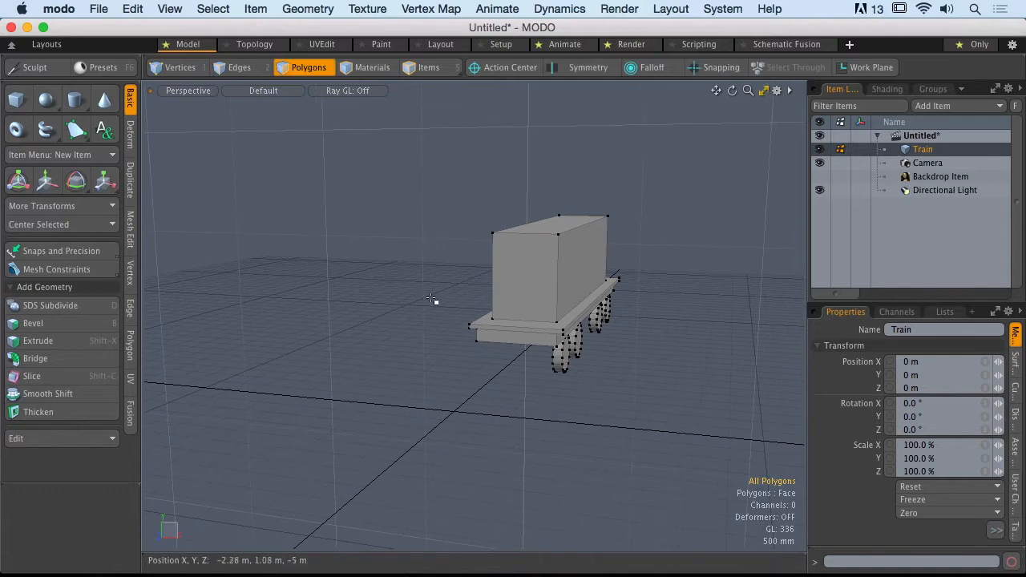
Switch the viewport to Front view and area-select all of the train's polygons
left_click(195, 91)
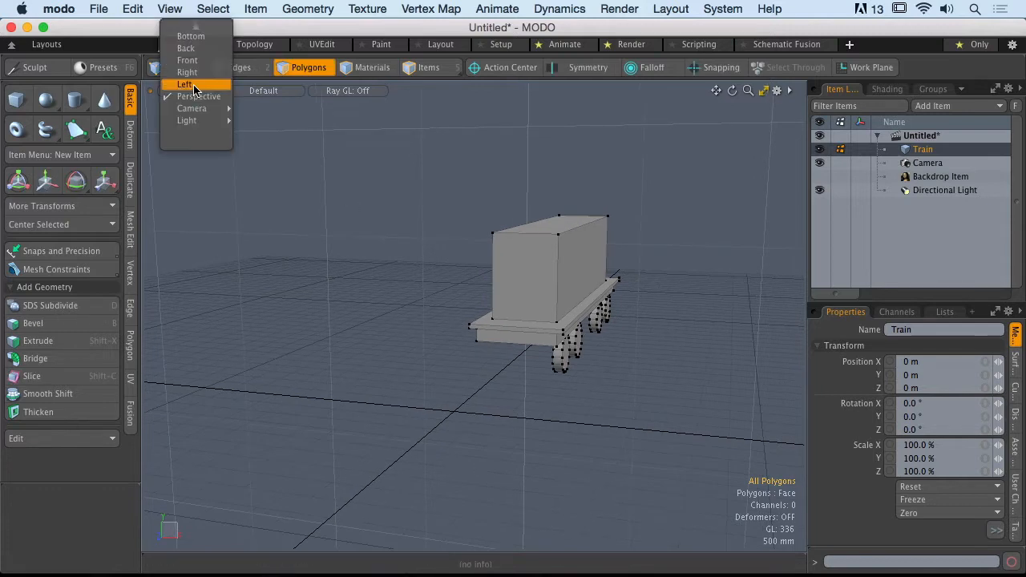
left_click(195, 71)
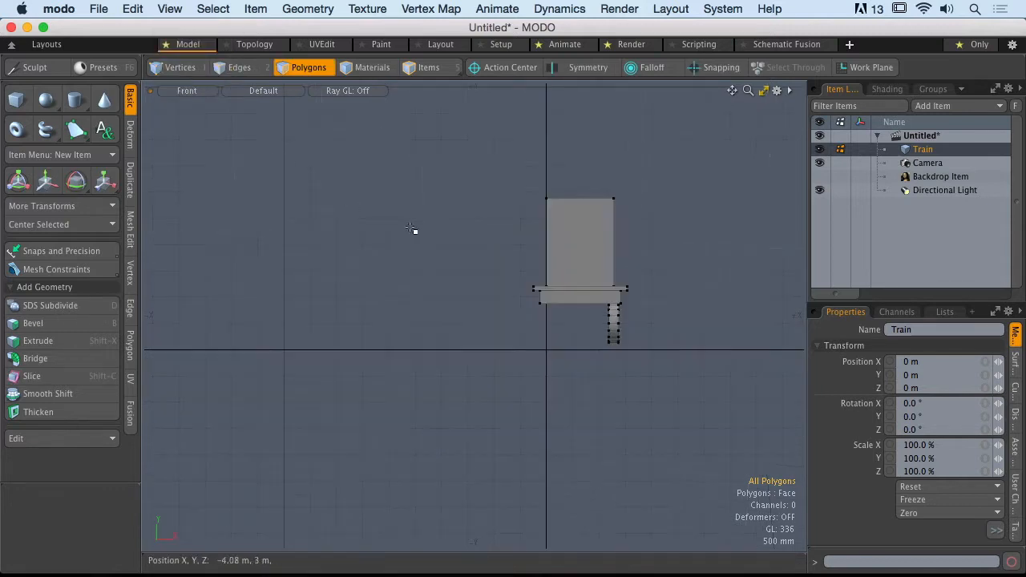
left_click_drag(513, 288, 510, 359, "ctrl+alt")
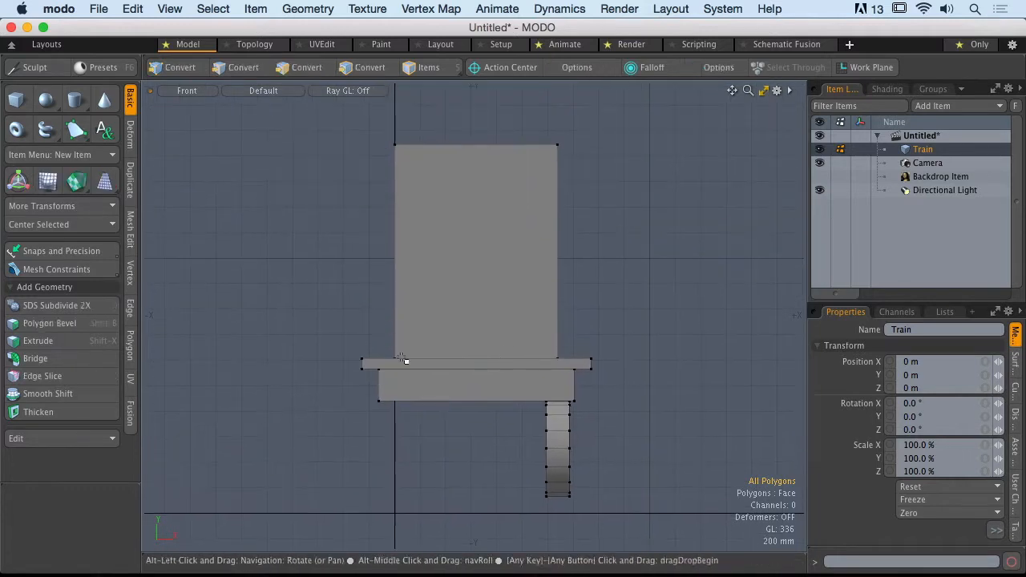
left_click(433, 226)
left_click_drag(310, 131, 657, 533)
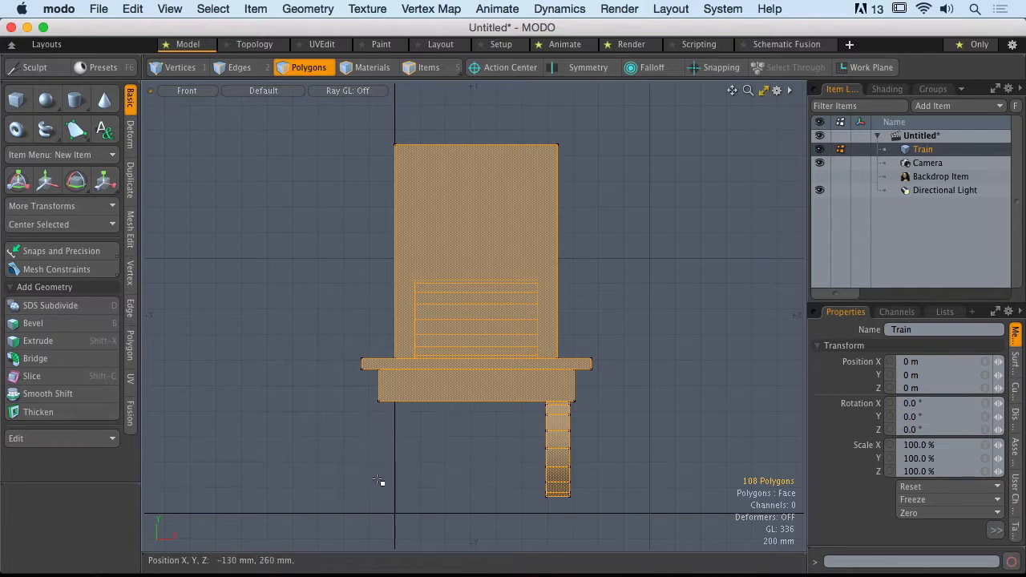
left_click_drag(374, 467, 371, 426, "alt+shift")
left_click_drag(346, 377, 414, 423)
left_click_drag(180, 448, 802, 487)
left_click_drag(377, 449, 393, 407, "alt+shift")
left_click_drag(393, 407, 423, 402, "ctrl+alt")
left_click(441, 397)
left_click_drag(398, 308, 407, 310, "alt+shift")
left_click(432, 290)
double_click(432, 290)
mouse_move(407, 321)
right_mouse_down()
mouse_move(421, 427)
mouse_move(412, 438)
mouse_move(422, 470)
mouse_move(414, 467)
mouse_move(416, 436)
mouse_move(443, 473)
right_mouse_up()
left_click(435, 275)
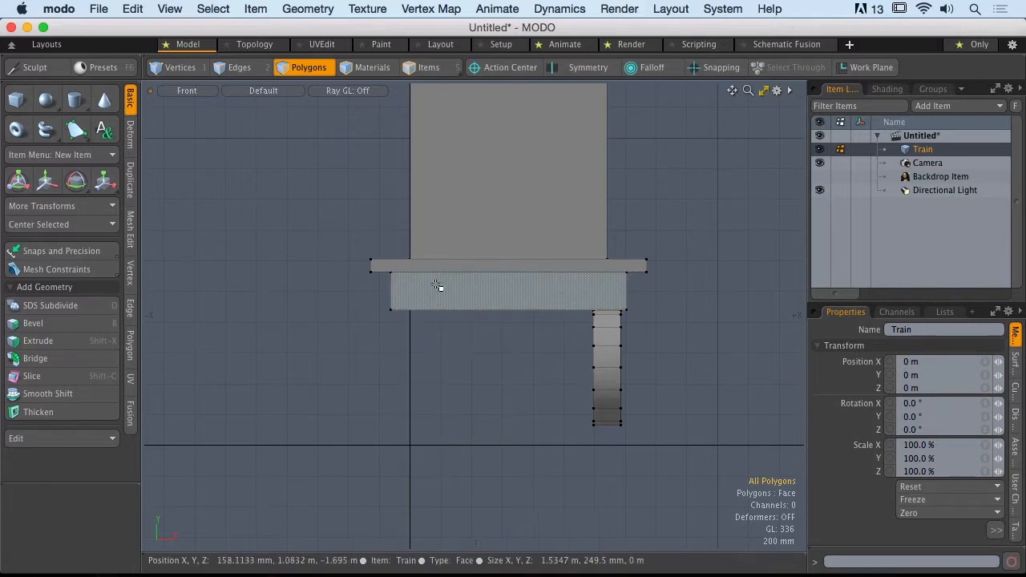
Select every polygon of the train in Front view, including the cylinder hidden behind the body
left_click(446, 270, "shift")
left_click(446, 248, "shift")
left_click(594, 374, "shift")
left_click_drag(593, 374, 452, 378, "alt+shift")
middle_click_drag(405, 285, 613, 512, "shift")
scroll(557, 449, "down", 5)
mouse_move(471, 417)
left_mouse_down("alt")
mouse_move(523, 444)
mouse_move(471, 427)
left_mouse_up("alt")
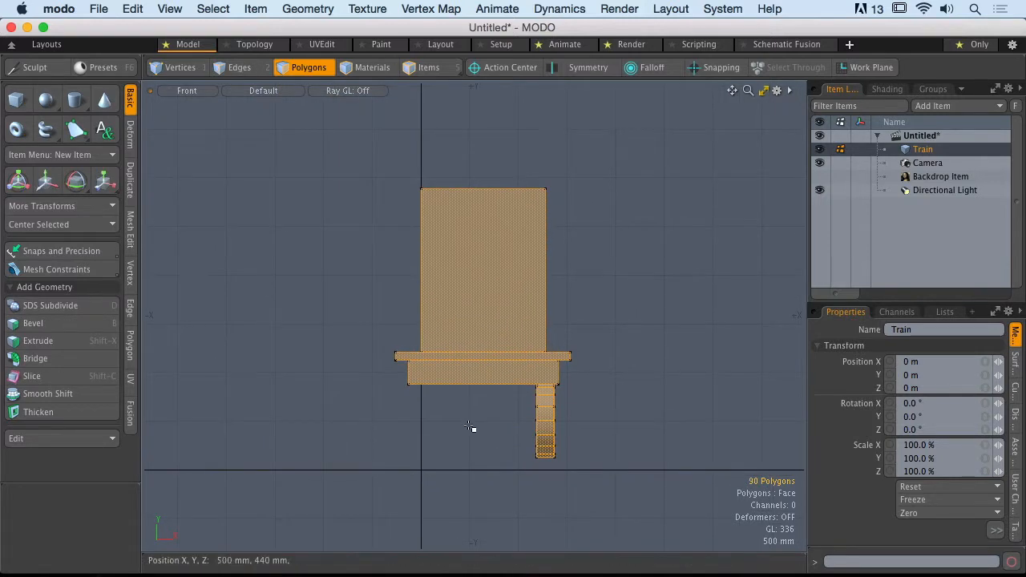
key("w")
left_click_drag(526, 328, 502, 323, "alt+shift")
key("super+z")
key("q")
right_click_drag(341, 154, 575, 404, "shift")
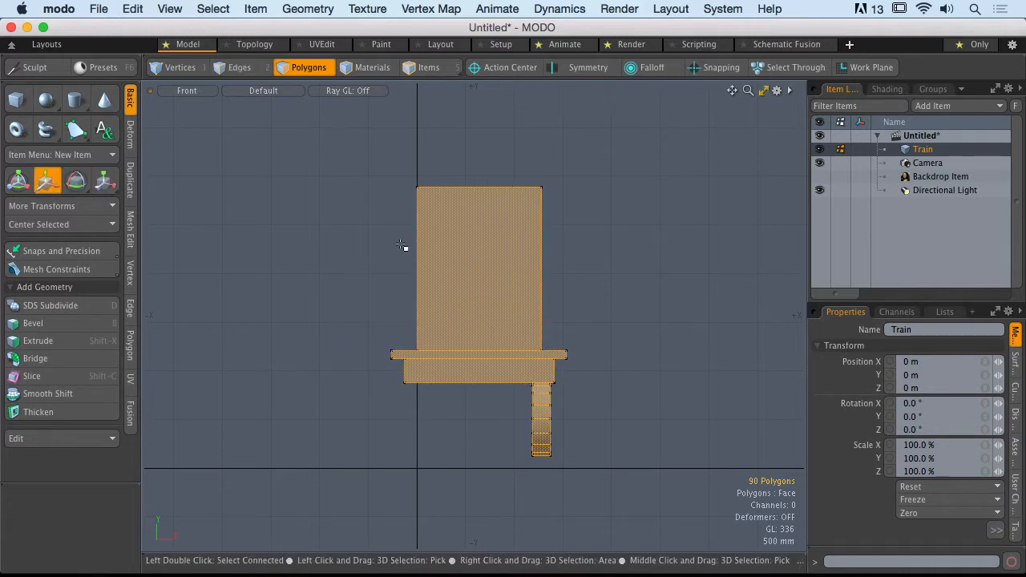
Try moving the selected train about -640 mm along X, and undo the move
key("w")
left_click_drag(562, 320, 500, 320)
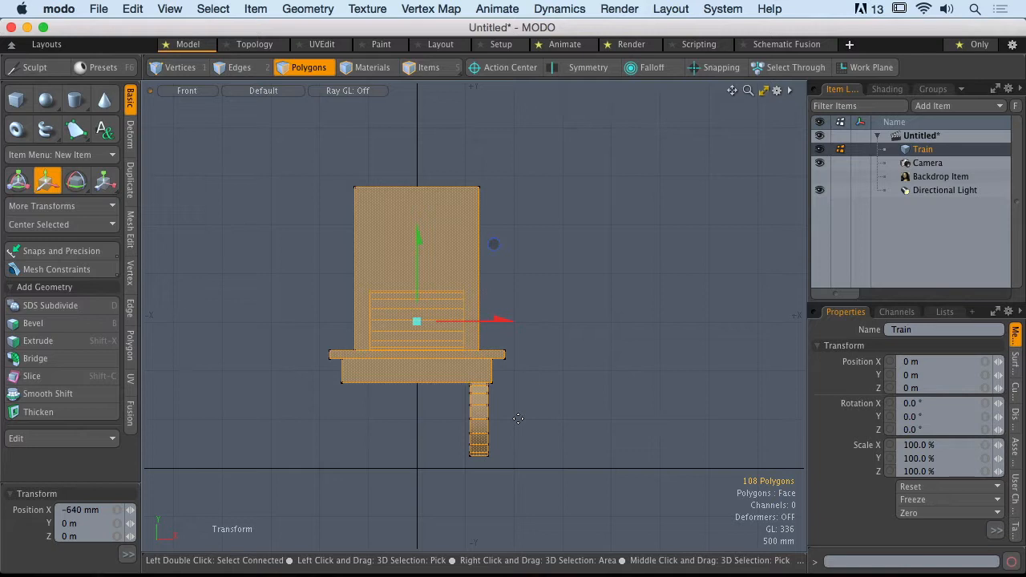
left_click_drag(477, 398, 485, 393, "alt+shift")
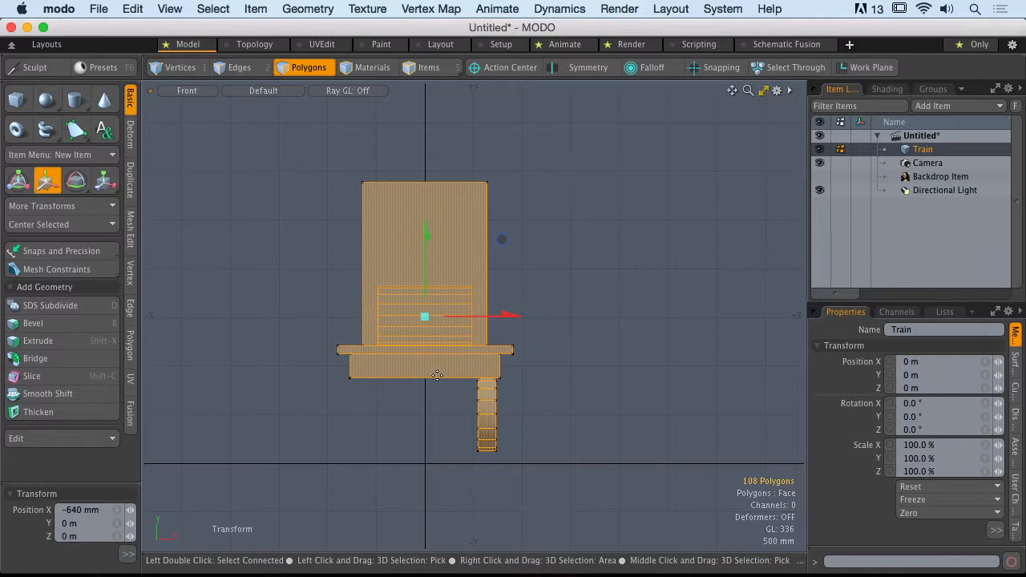
key("super+z")
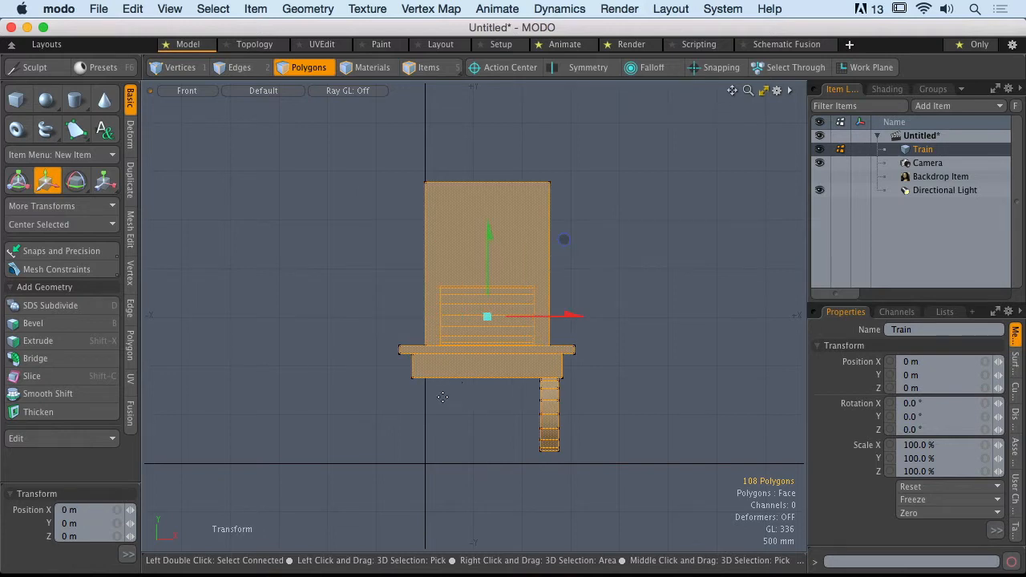
key("space")
mouse_move(414, 311)
left_mouse_down("alt+shift")
mouse_move(366, 309)
mouse_move(405, 312)
left_mouse_up("alt+shift")
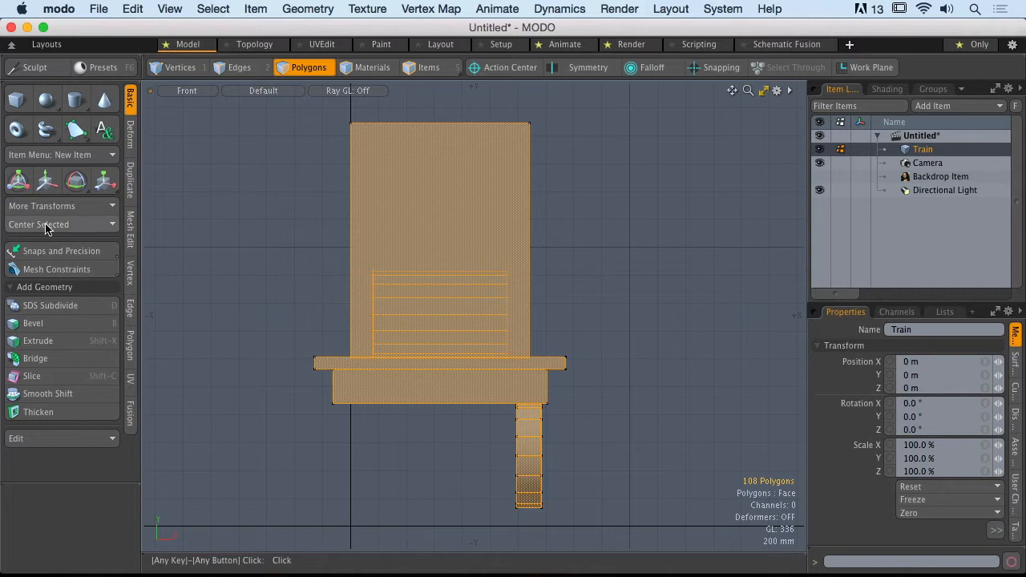
Try centering the selected train on all axes, and undo the centering
left_click(108, 226)
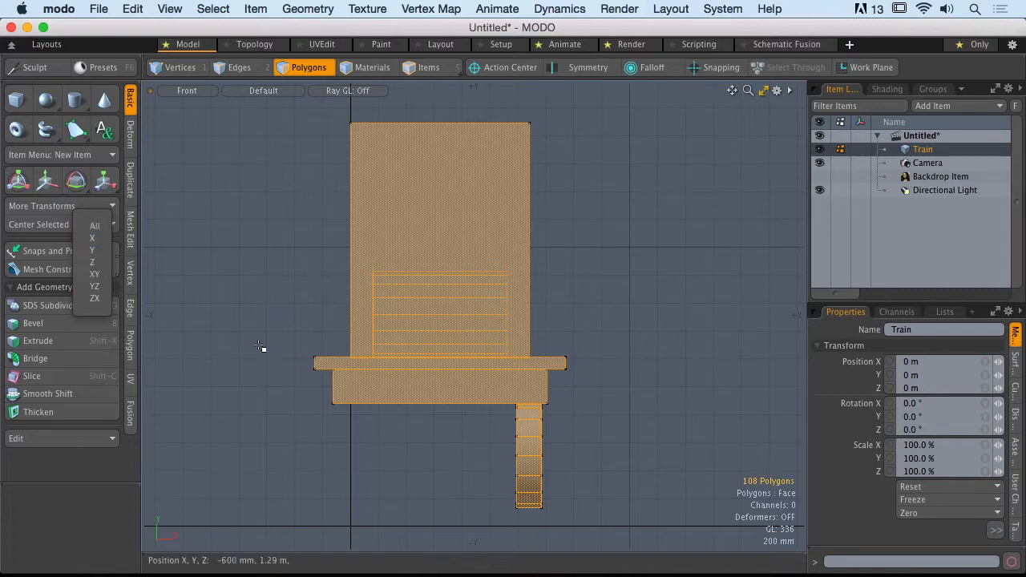
scroll(355, 393, "down", 2)
left_click_drag(355, 392, 390, 357, "alt+shift")
left_click_drag(389, 357, 377, 357, "ctrl+alt")
left_click(94, 227)
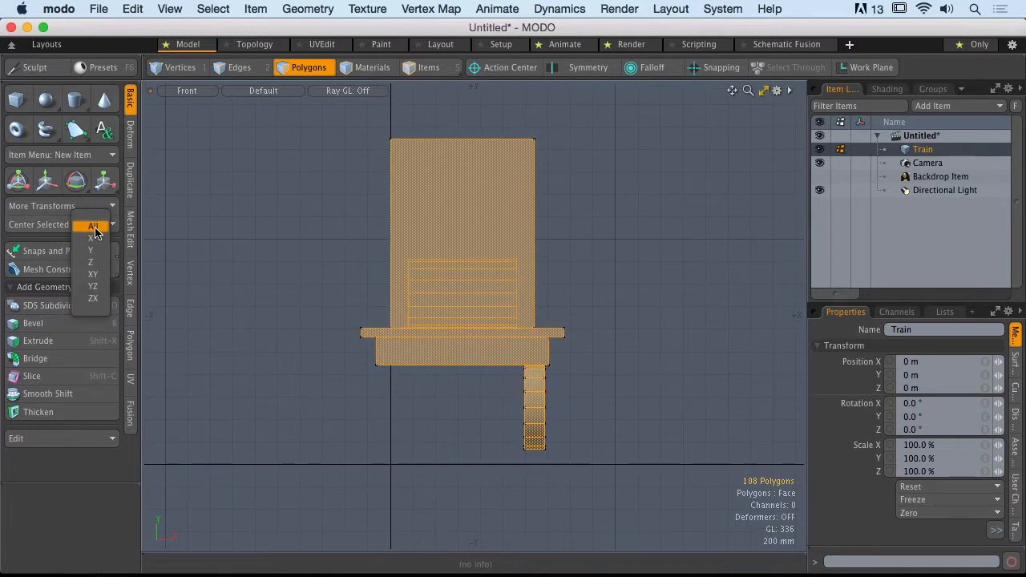
left_click(94, 229)
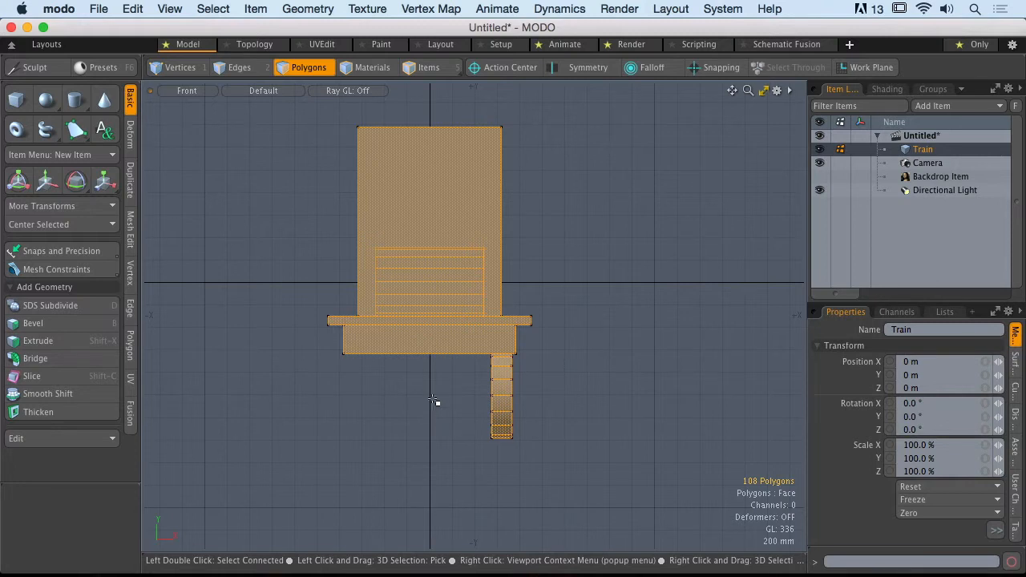
left_click_drag(436, 252, 443, 305, "alt+shift")
key("super+z")
left_click_drag(386, 211, 384, 338, "alt+shift")
mouse_move(384, 338)
left_mouse_down("alt+shift")
mouse_move(375, 362)
mouse_move(372, 347)
left_mouse_up("alt+shift")
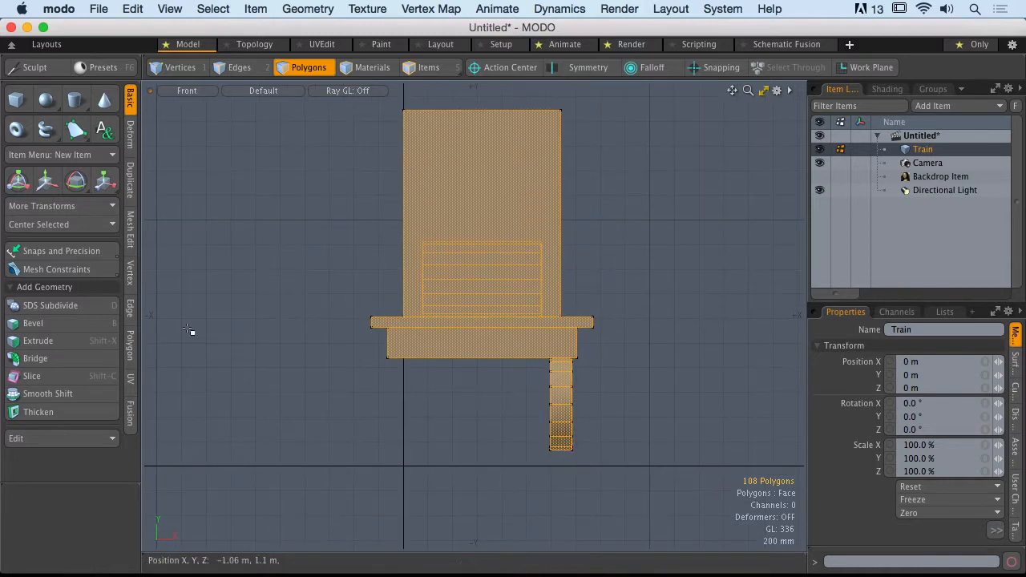
Center the selected train on the X axis only and return to Perspective view
left_click(80, 226)
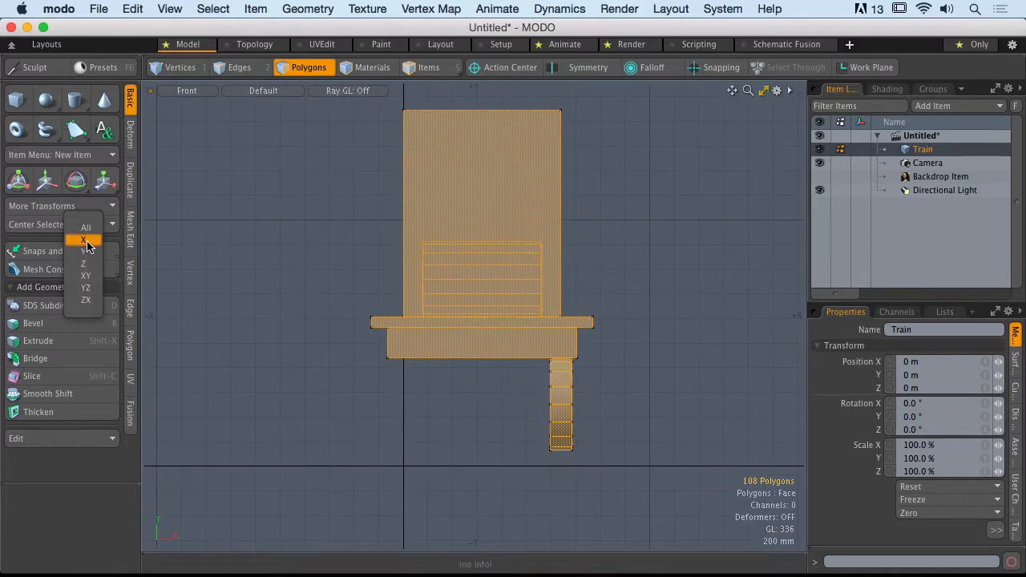
left_click(86, 243)
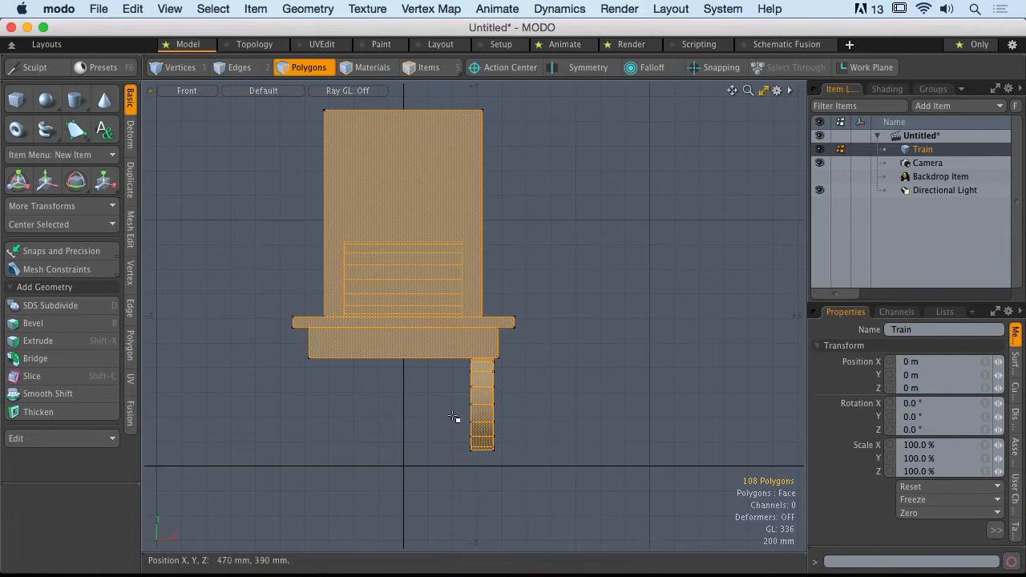
key("ctrl+space")
left_click(547, 335)
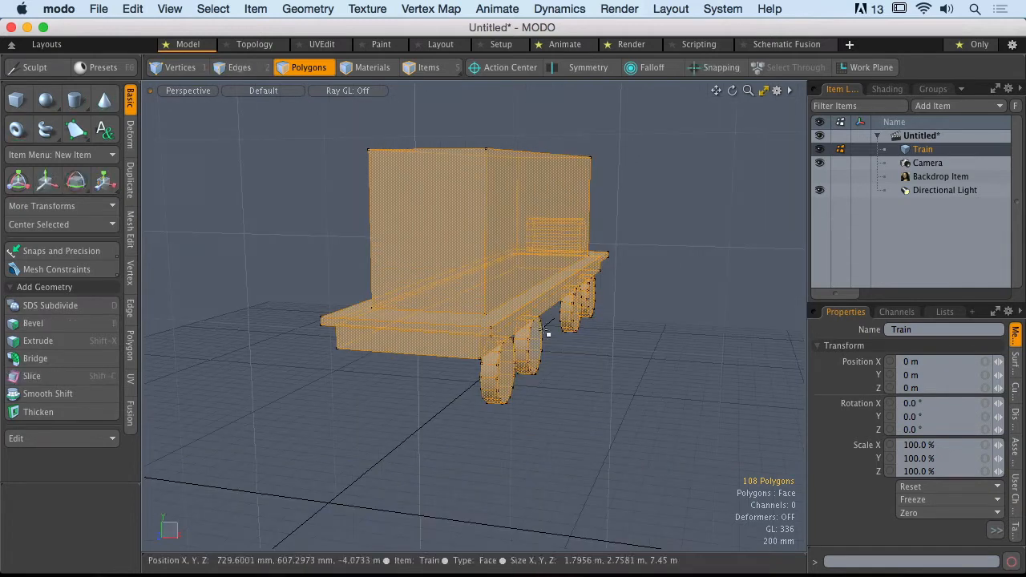
left_click_drag(554, 330, 507, 371, "alt")
Select the four wheels as whole connected pieces in Polygons mode
key("1")
left_click_drag(522, 420, 403, 433, "alt+shift")
left_click_drag(403, 433, 441, 417, "alt")
key("2")
key("3")
double_click(477, 405)
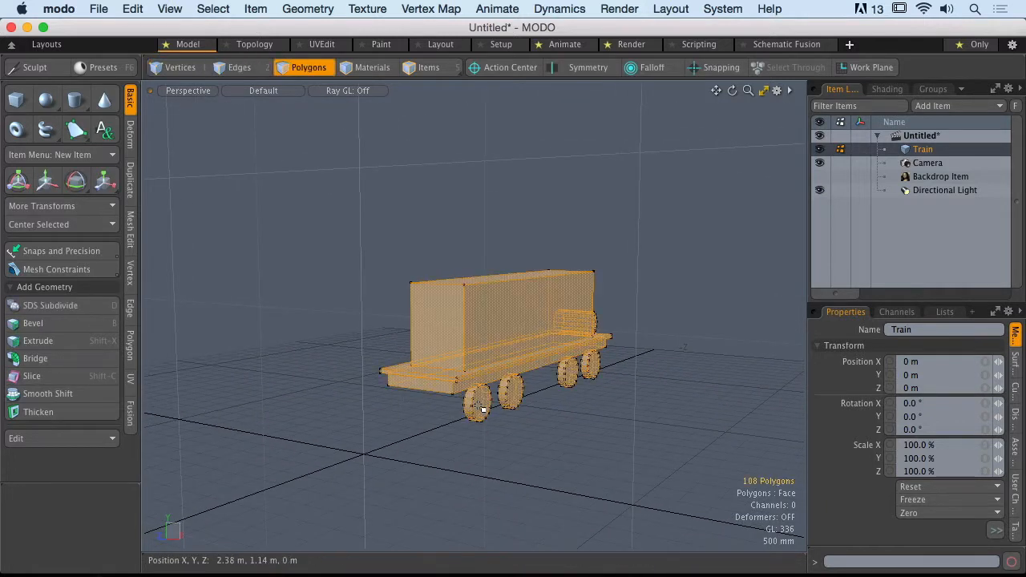
double_click(514, 393, "shift")
left_click(583, 369, "shift")
double_click(574, 371, "shift")
double_click(591, 364, "shift")
Switch to Front view and center the four selected wheels on the X axis
left_click_drag(590, 364, 542, 343, "alt+shift")
key("ctrl+space")
left_click(344, 396)
key("ctrl+space")
left_click(439, 423)
left_click_drag(542, 343, 504, 356, "ctrl+alt")
left_click_drag(503, 356, 512, 371, "alt")
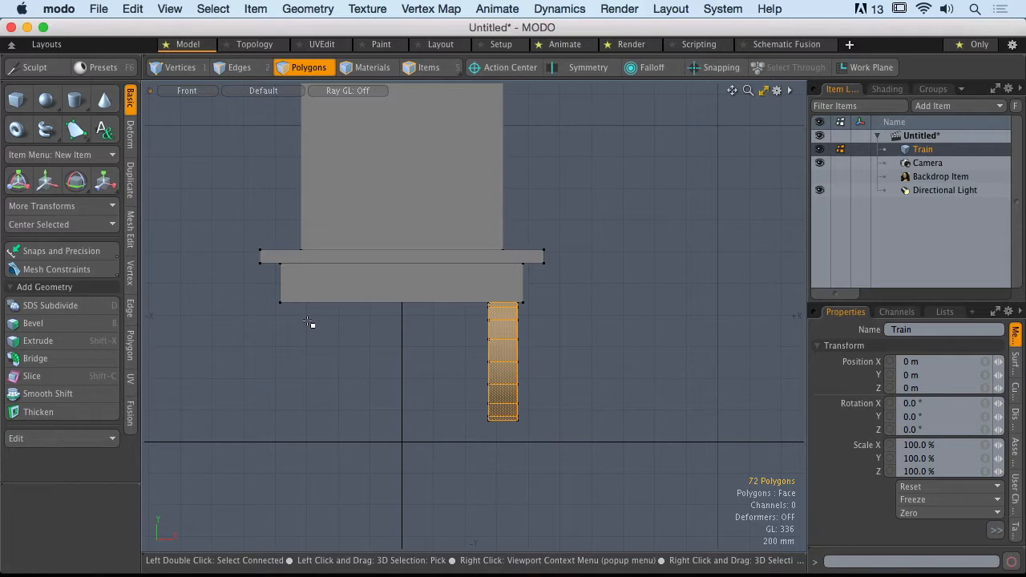
left_click(86, 225)
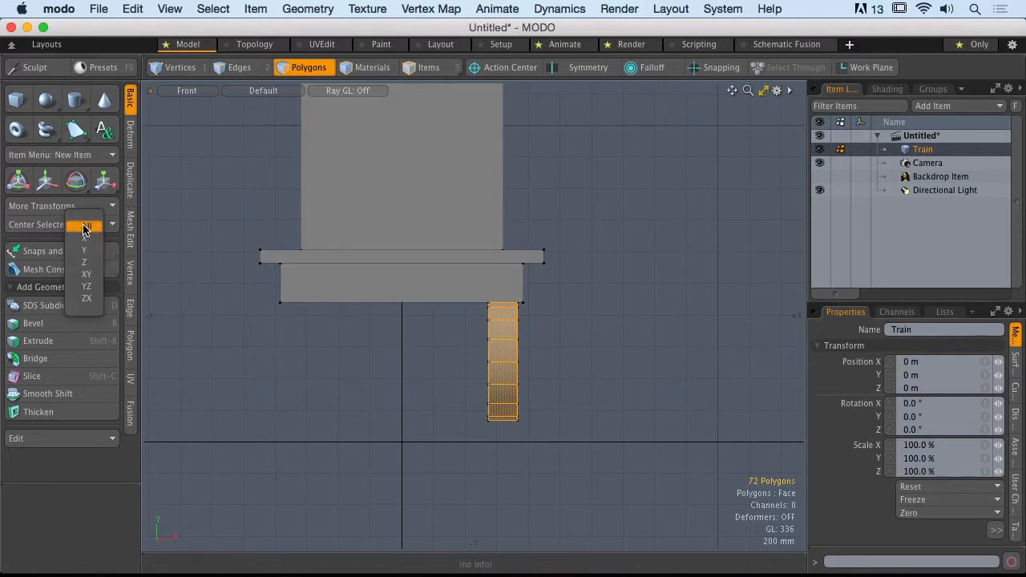
left_click(89, 239)
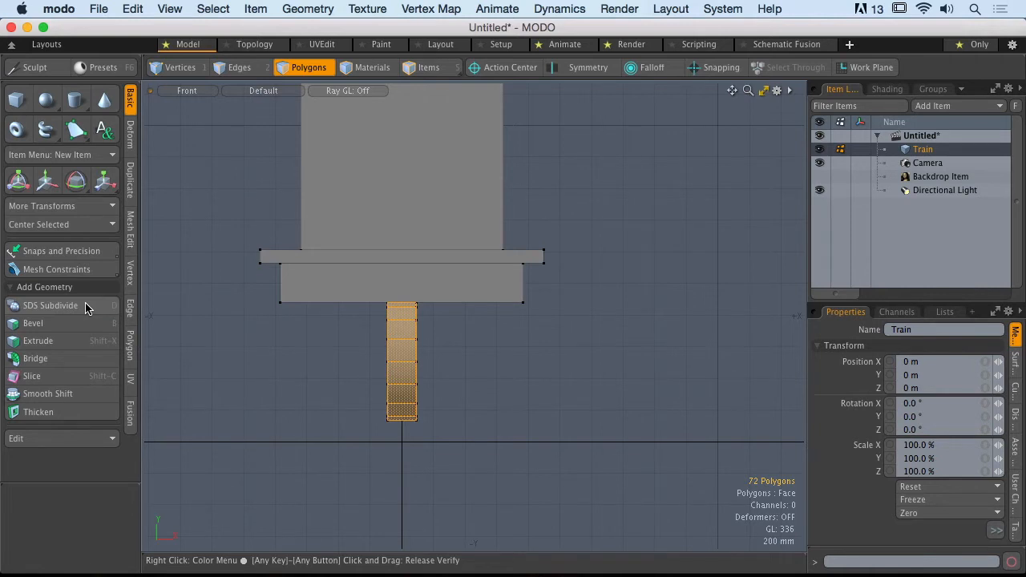
Return to Perspective view and select all of the train's polygons, including the wheels and hidden cylinder
scroll(401, 277, "down", 3)
left_click_drag(401, 277, 403, 318, "alt")
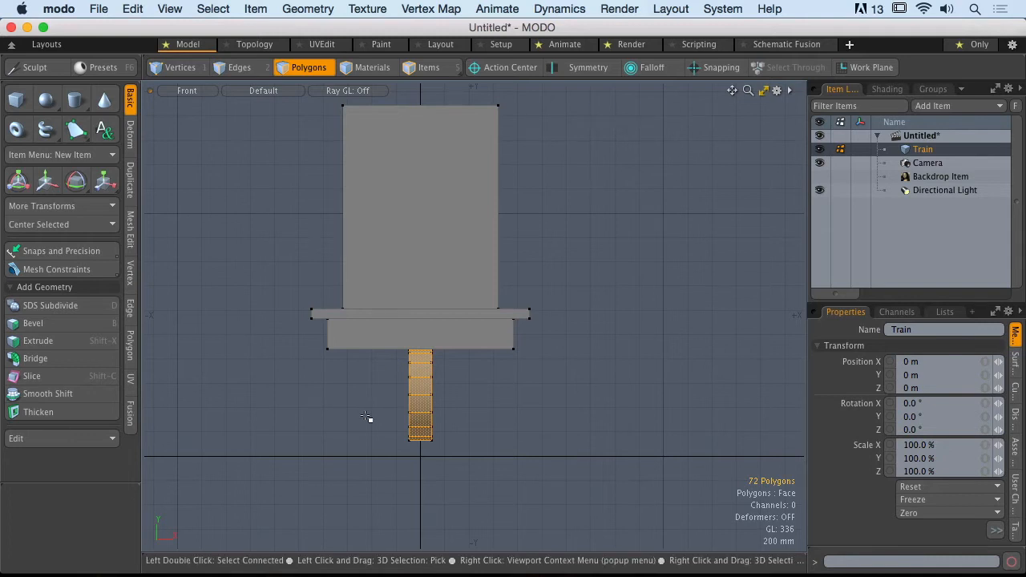
left_click_drag(340, 423, 394, 366, "alt")
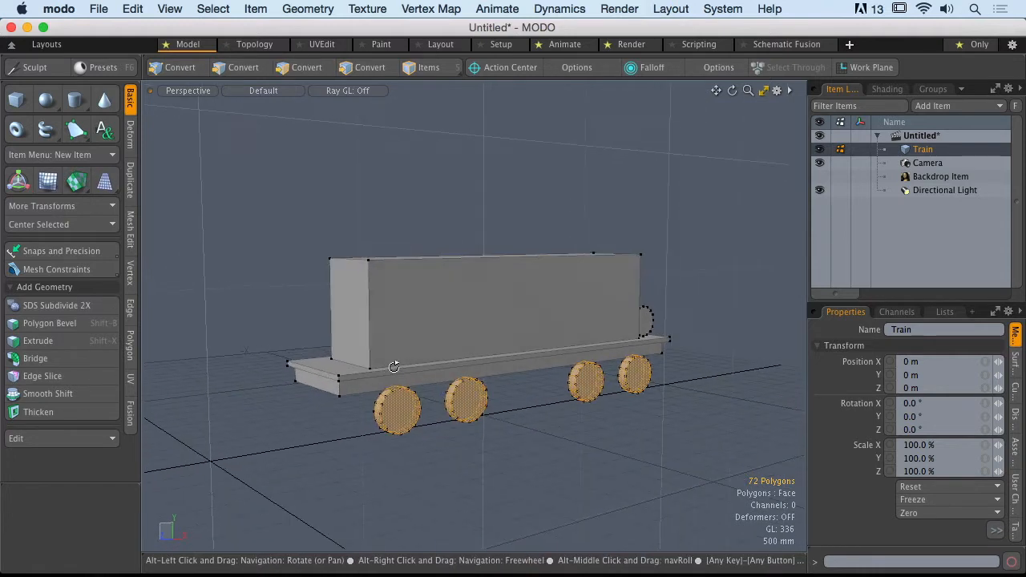
left_click(234, 172)
left_click_drag(234, 194, 481, 423)
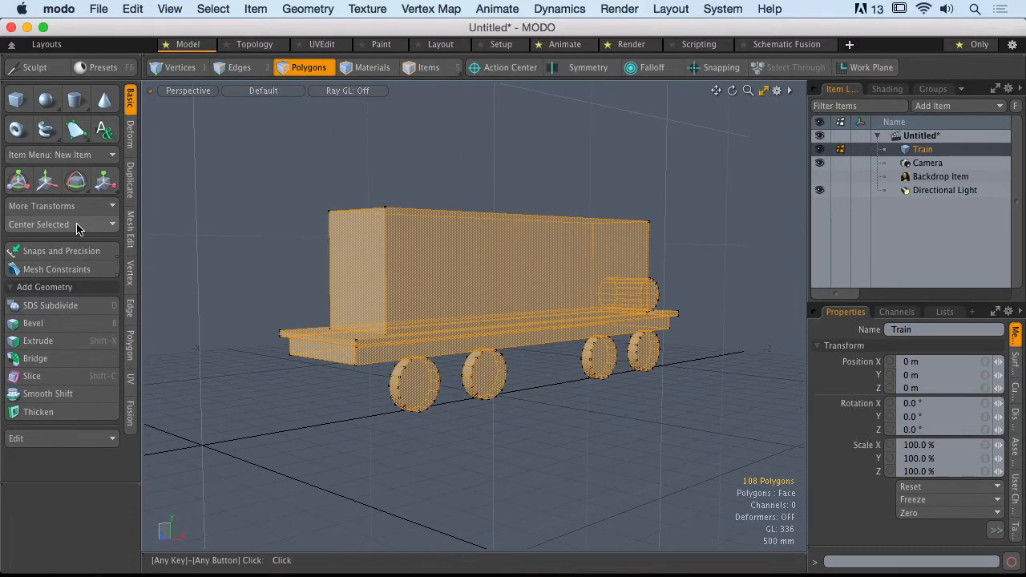